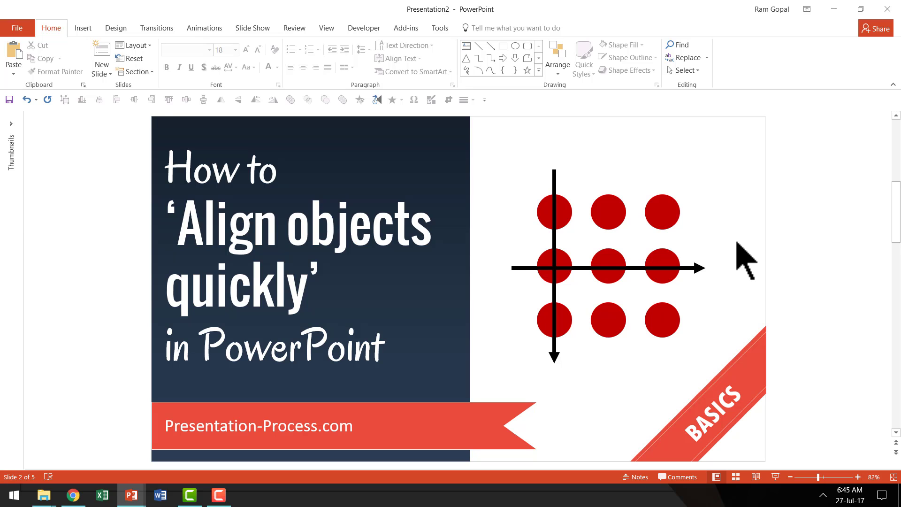
# - Align the three top-row red circles with Align Middle, then deselect them
pyautogui.moveTo(736, 241); pyautogui.dragTo(487, 189)
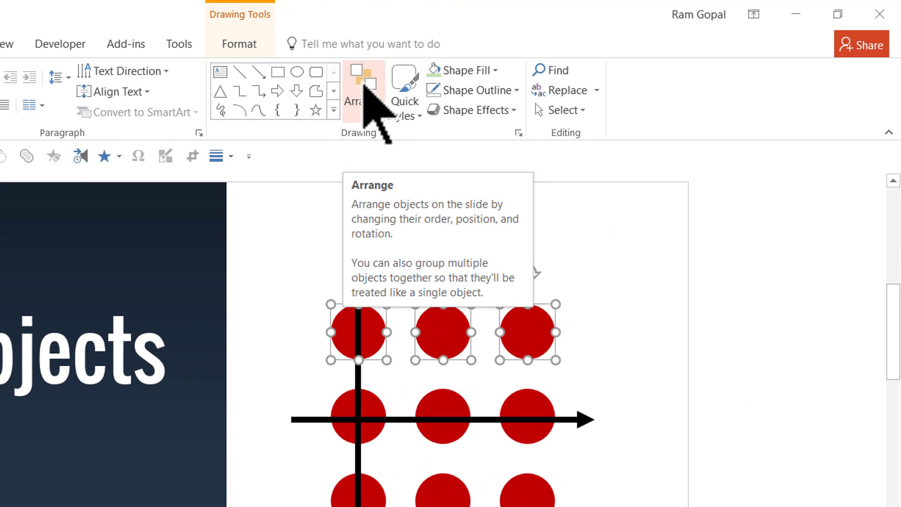
pyautogui.click(363, 92)
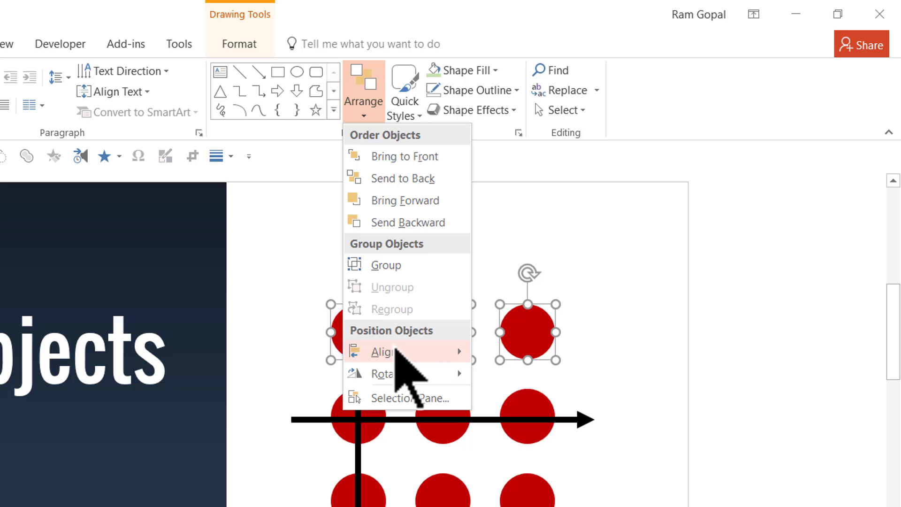
pyautogui.moveTo(398, 353)
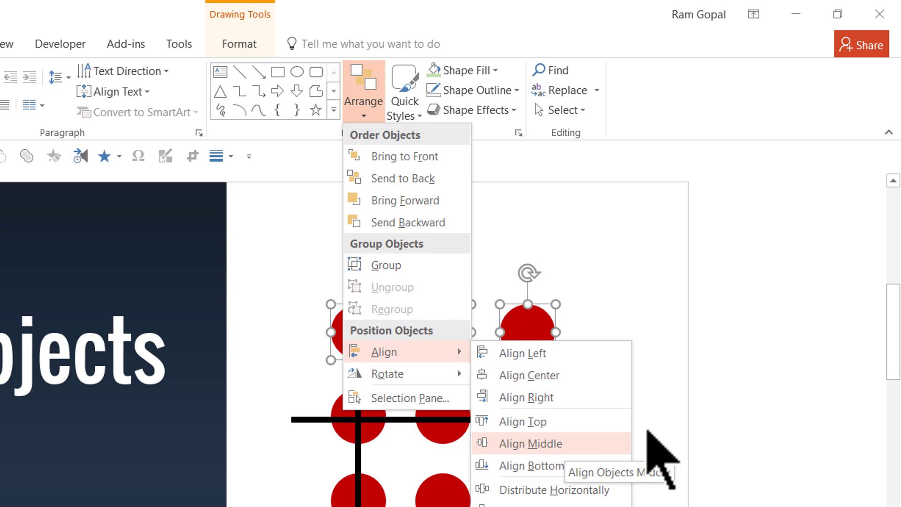
pyautogui.click(530, 443)
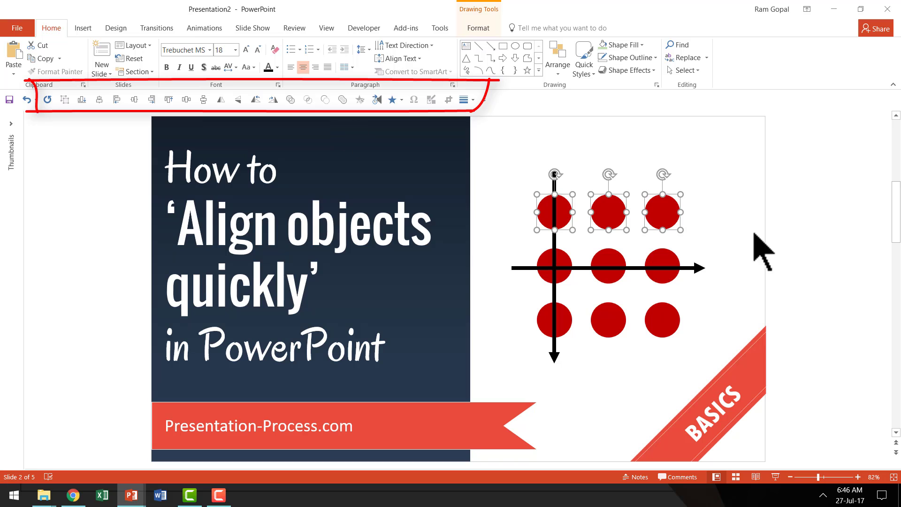
pyautogui.click(704, 304)
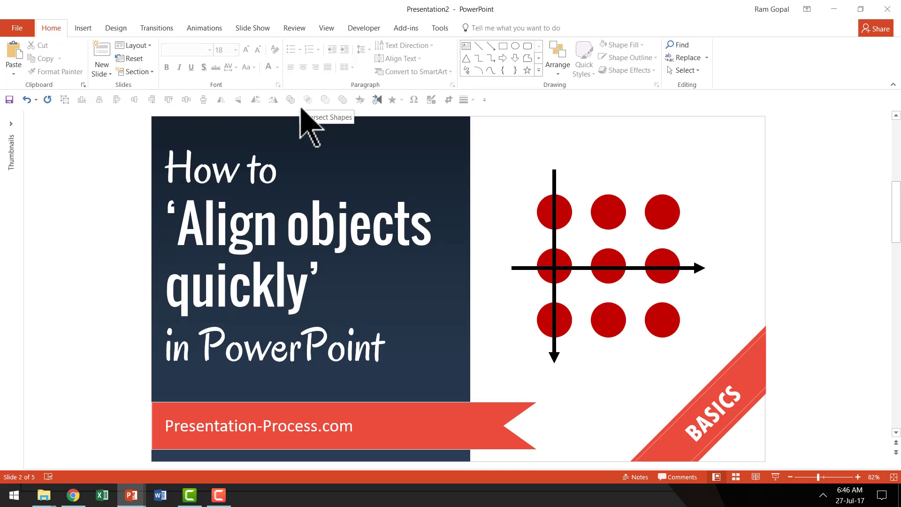
# - On slide 3, move the rightmost red square to the lower right, level with the bottom-left square
pyautogui.press('pagedown')
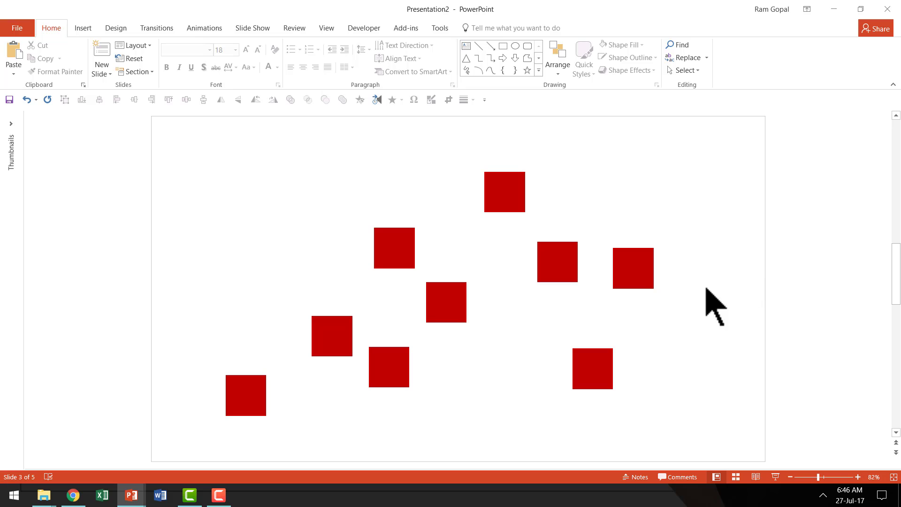
pyautogui.click(637, 260)
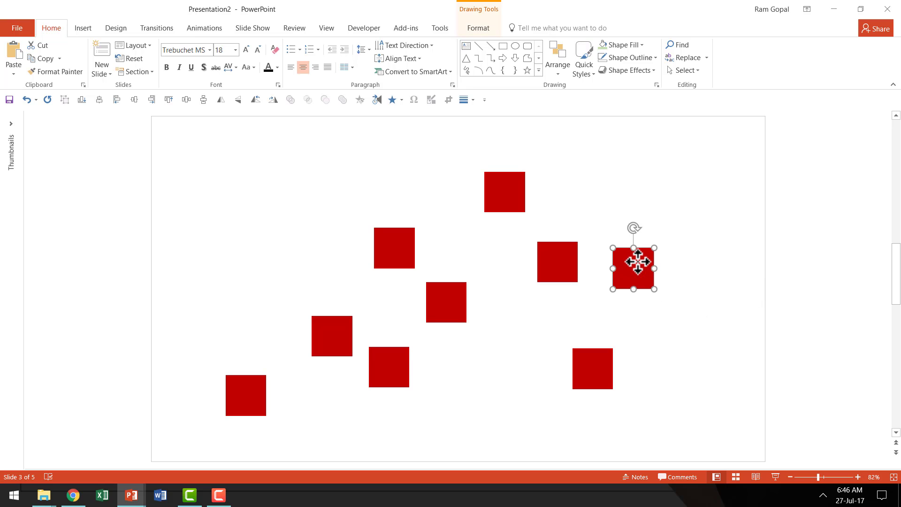
pyautogui.moveTo(634, 259); pyautogui.dragTo(725, 389)
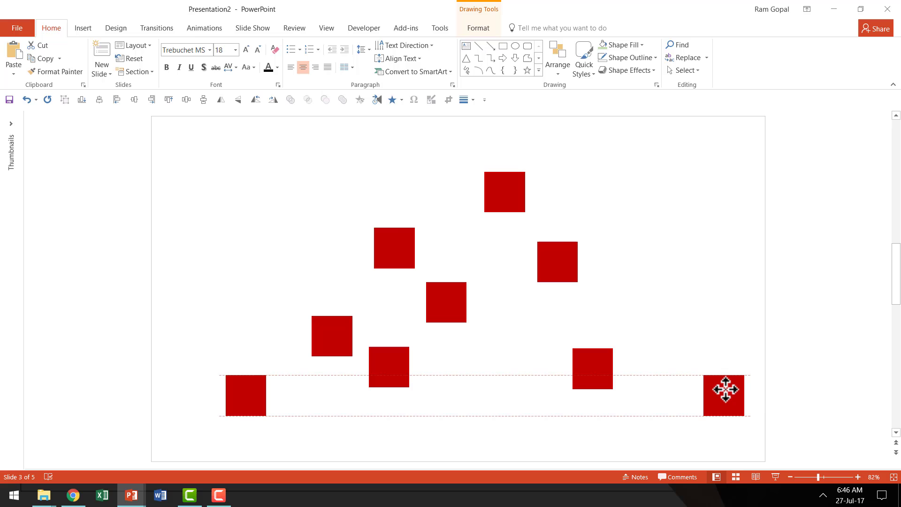
# - Align all red squares to their middles and distribute them horizontally, then deselect
pyautogui.moveTo(799, 456)
pyautogui.mouseDown()
pyautogui.moveTo(123, 194)
pyautogui.moveTo(105, 145)
pyautogui.mouseUp()
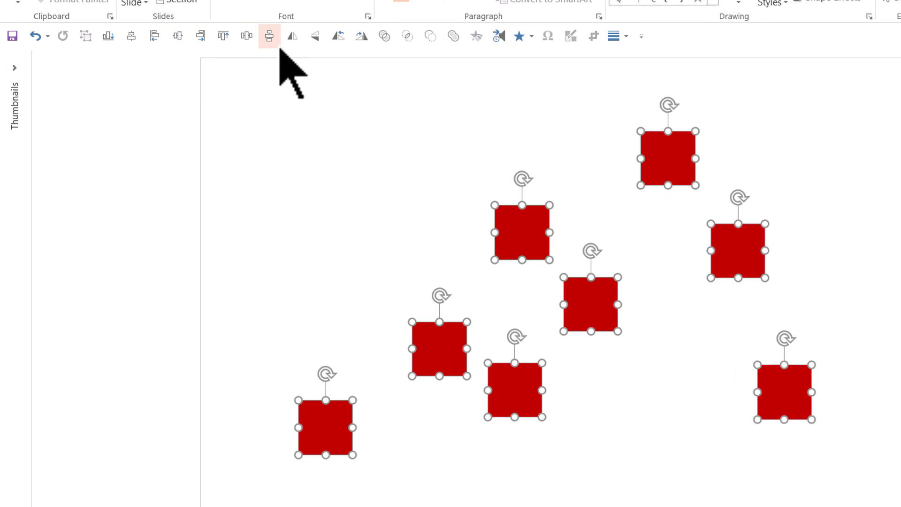
pyautogui.click(178, 36)
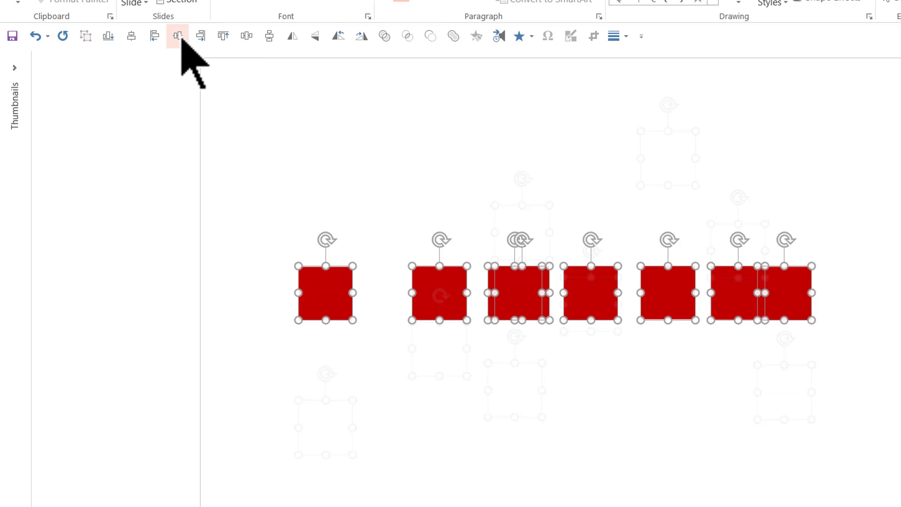
pyautogui.click(246, 36)
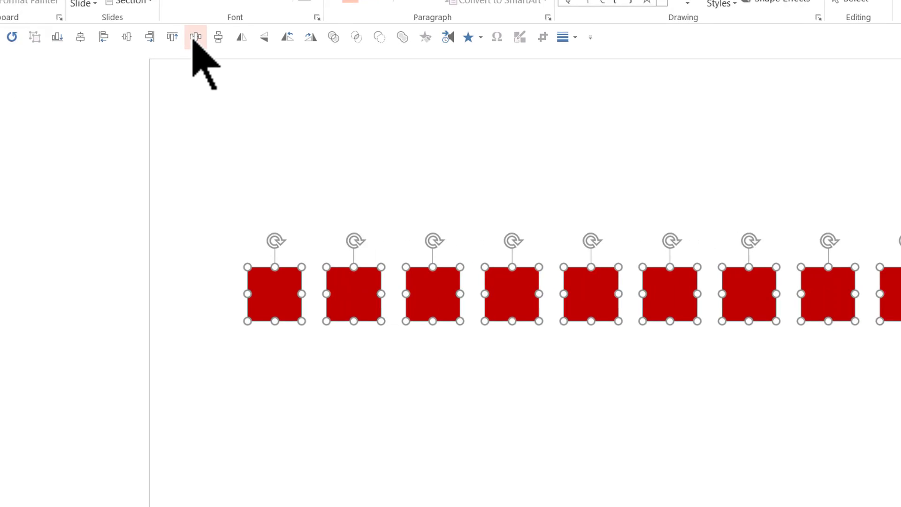
pyautogui.click(778, 451)
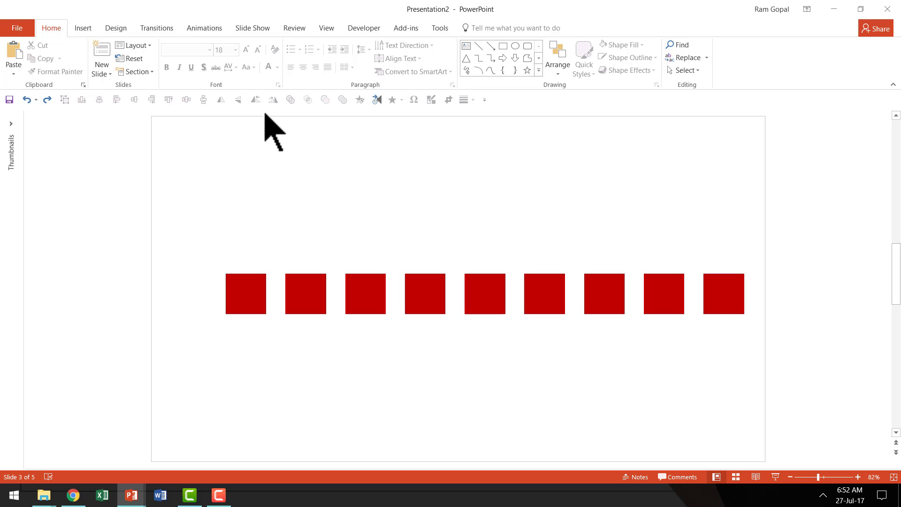
# - Rotate all nine selected red squares 90° left via Arrange > Rotate
pyautogui.moveTo(777, 359); pyautogui.dragTo(124, 261)
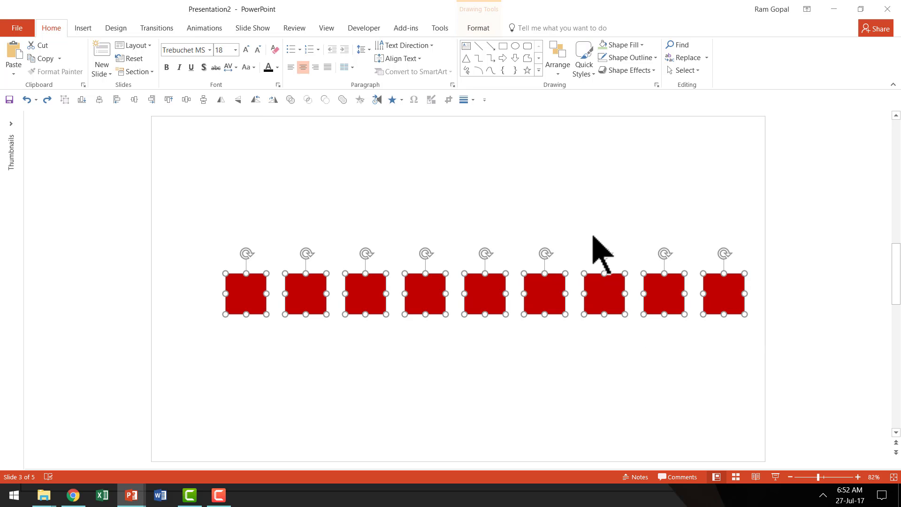
pyautogui.click(556, 63)
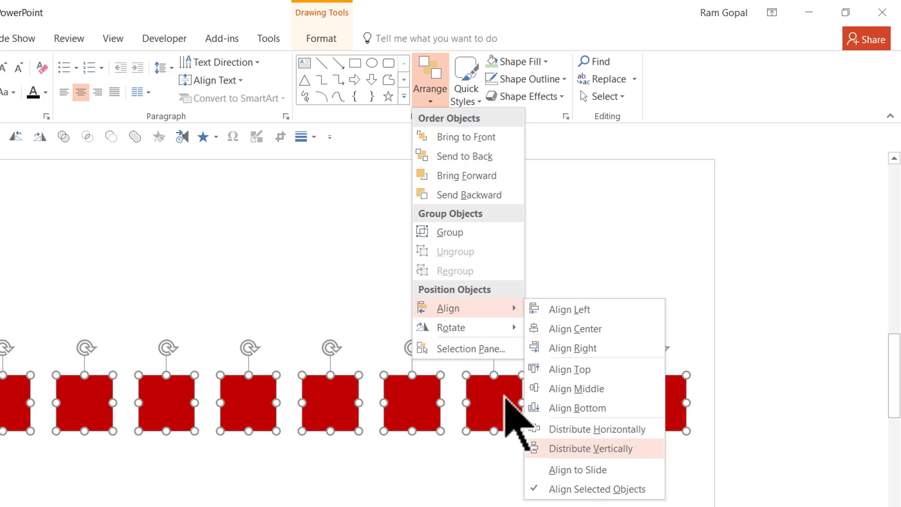
pyautogui.moveTo(450, 328)
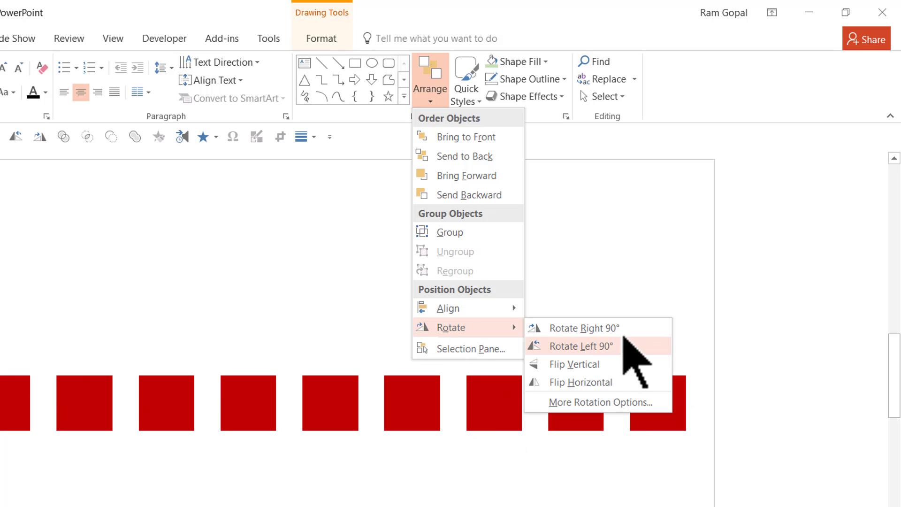
pyautogui.click(592, 382)
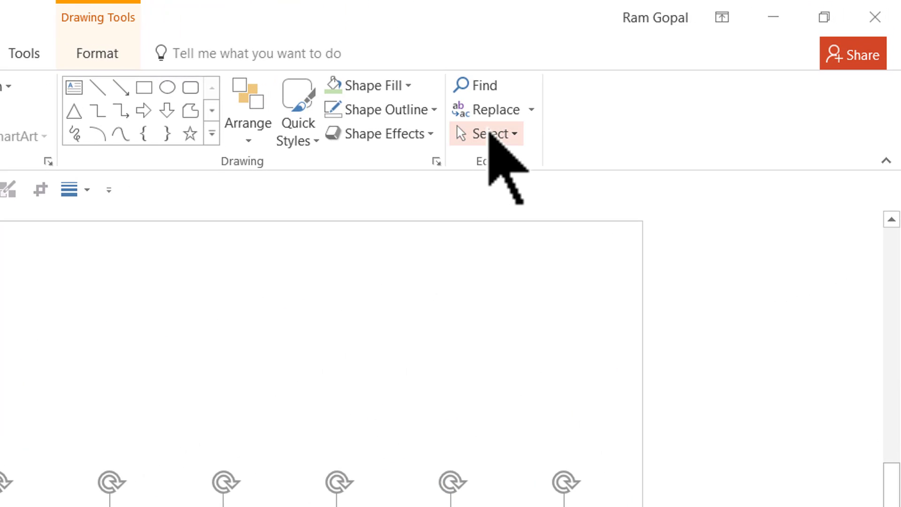
# - In Quick Access Toolbar settings, list All Commands and pick Align Objects Bottom and Distribute Horizontally
pyautogui.rightClick(490, 134)
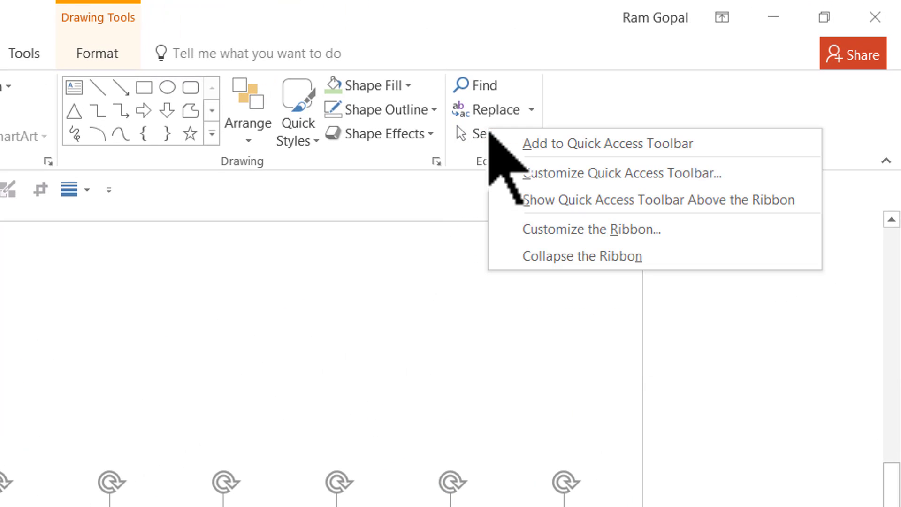
pyautogui.click(543, 175)
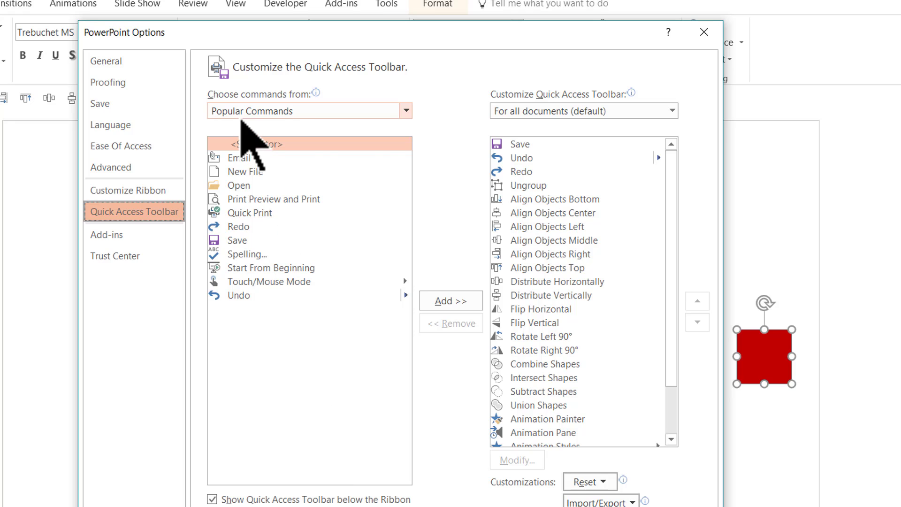
pyautogui.click(406, 110)
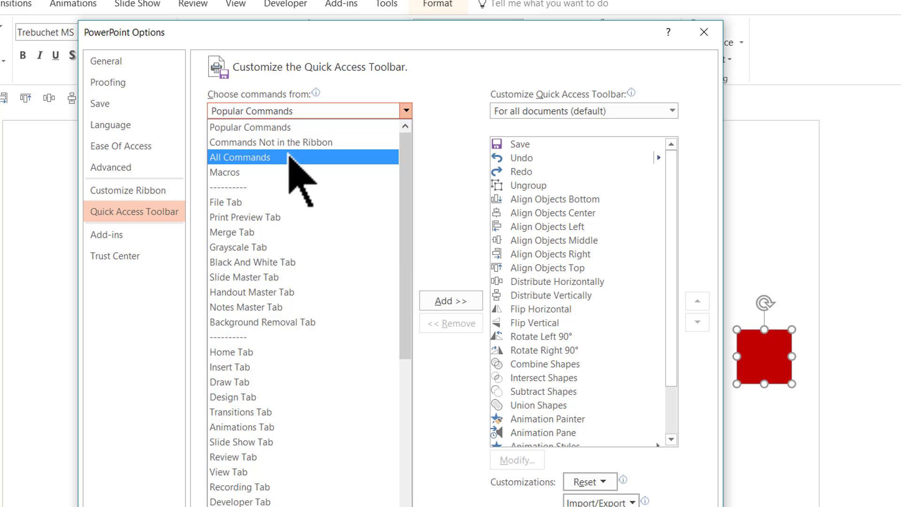
pyautogui.click(240, 157)
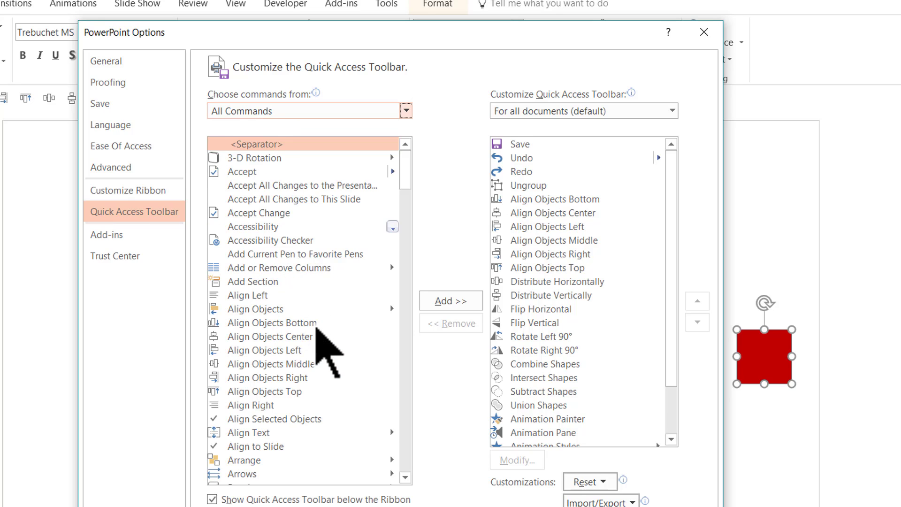
pyautogui.scroll(-1, 327, 345)
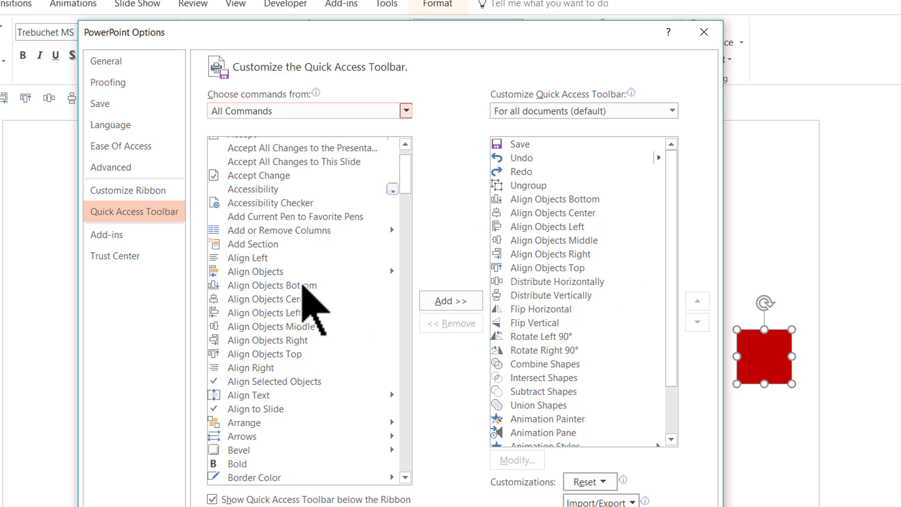
pyautogui.click(304, 286)
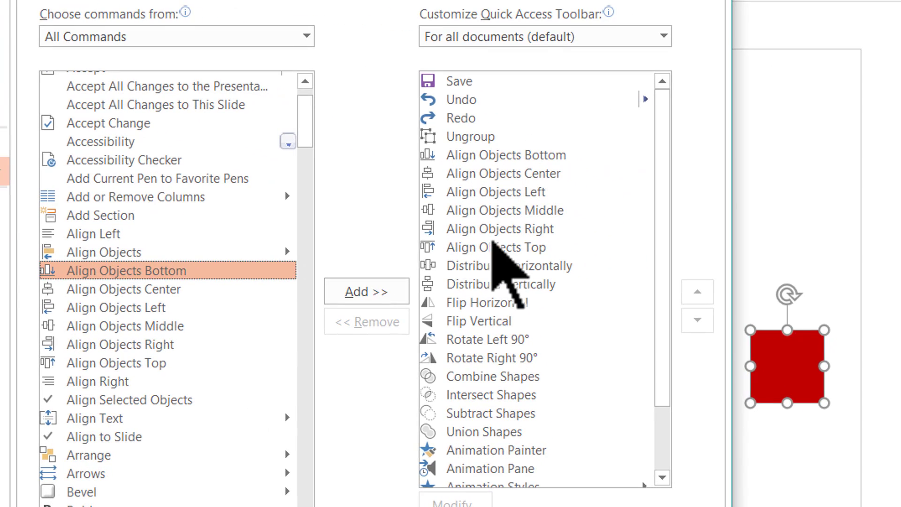
pyautogui.click(535, 266)
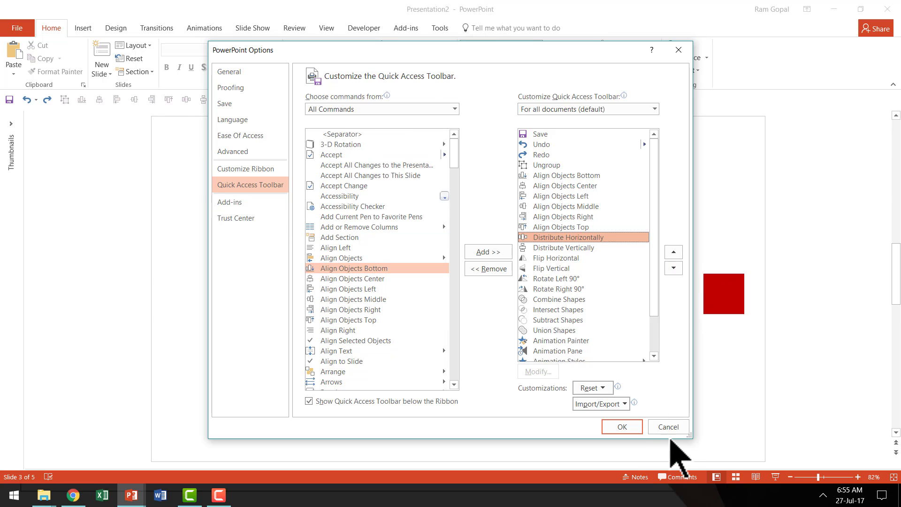
# - Accept the Quick Access Toolbar changes with OK in PowerPoint Options
pyautogui.click(669, 427)
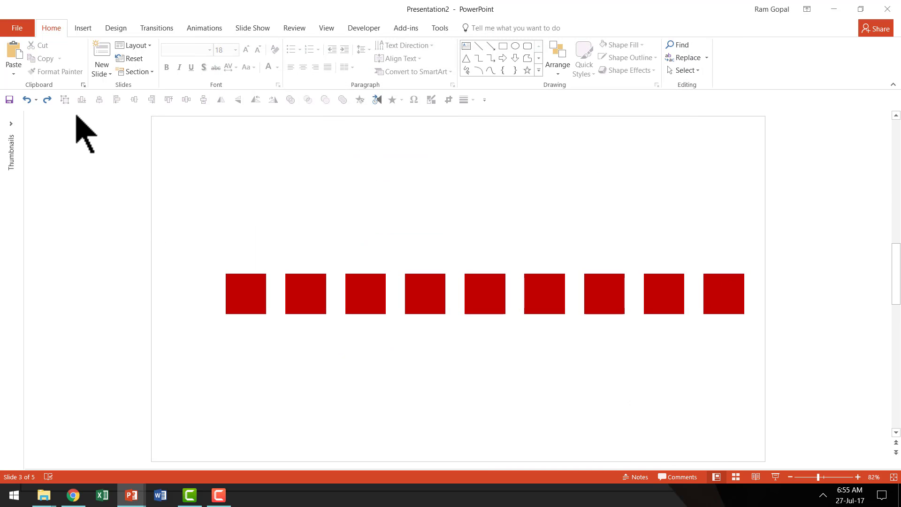